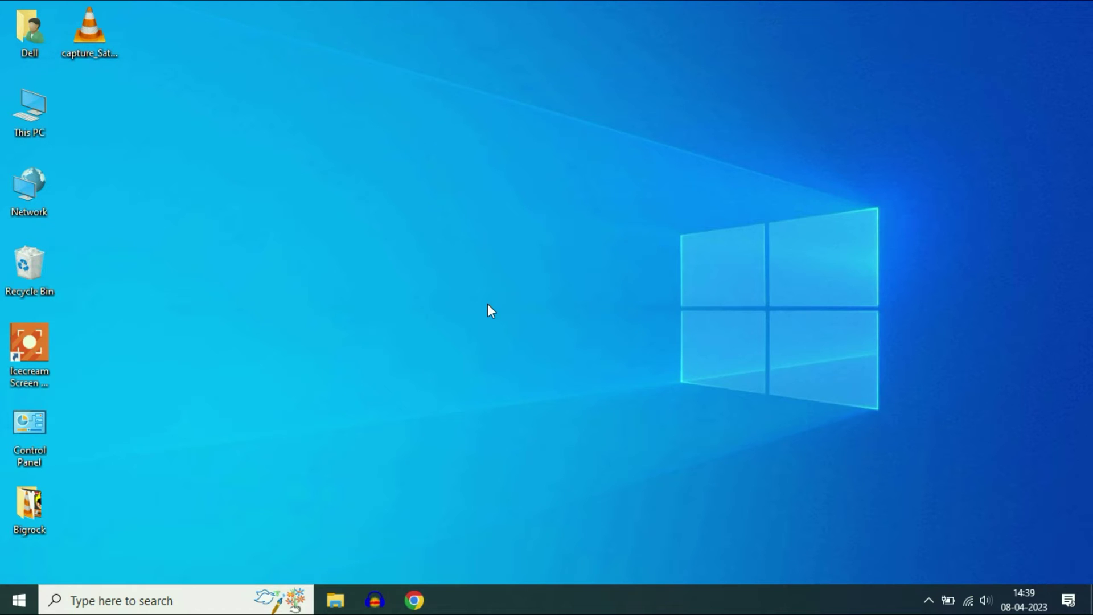
- Launch Device Manager from the taskbar search for 'dev'
left_click(163, 598)
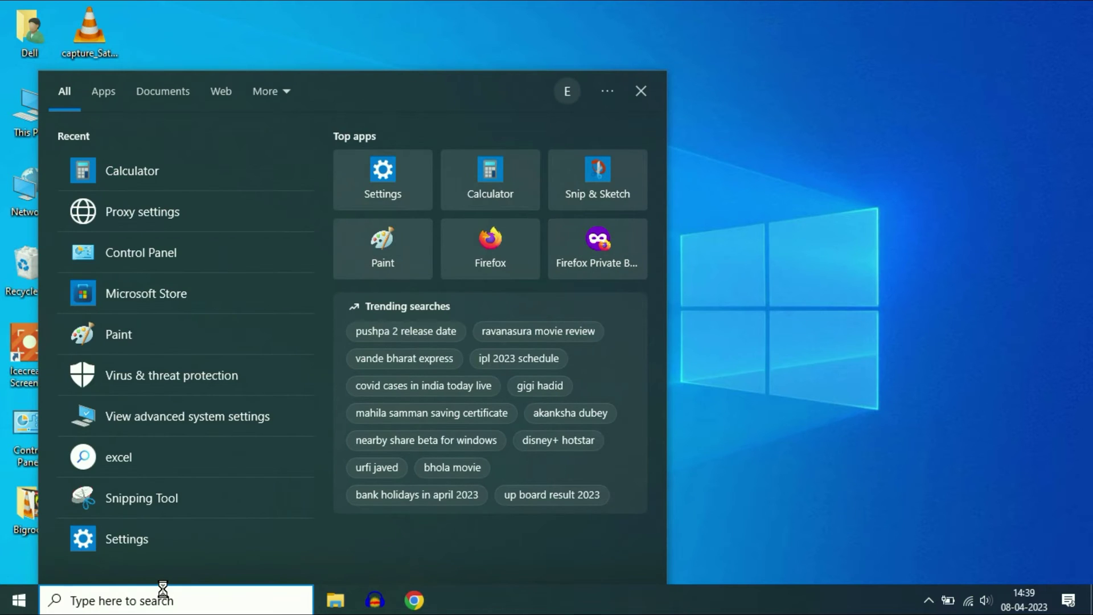
type("dev")
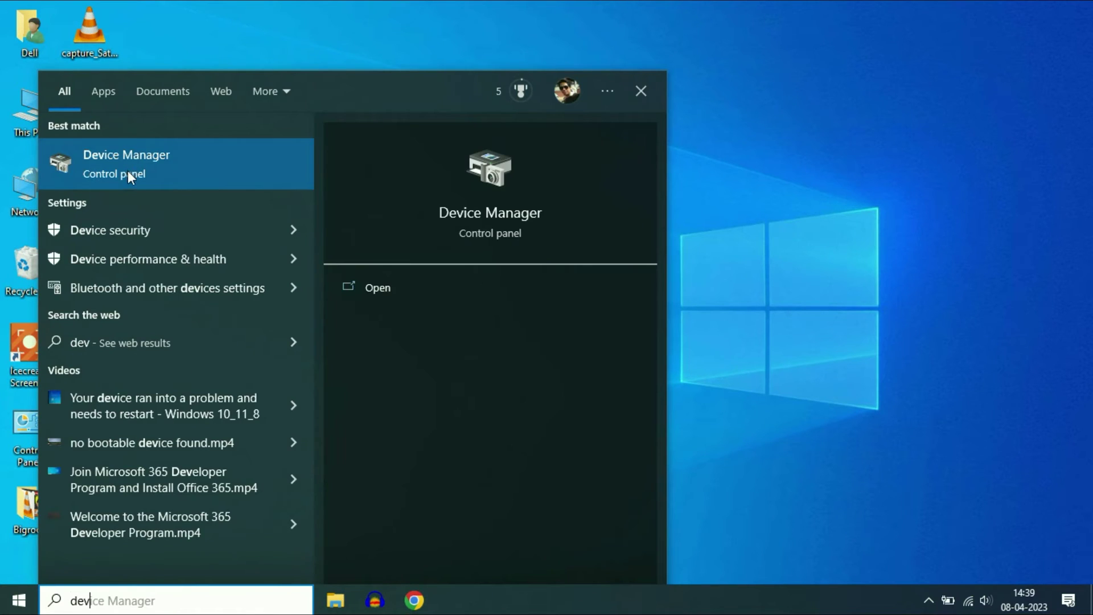
left_click(131, 168)
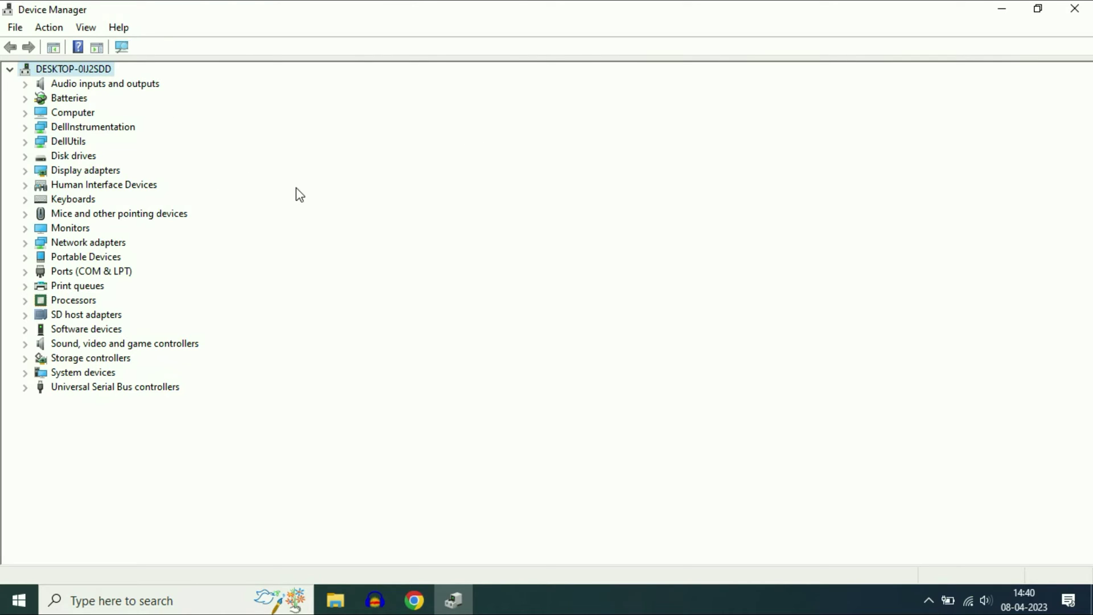
- Expand SD host adapters and select the SDA Standard Compliant SD Host Controller
left_click(91, 316)
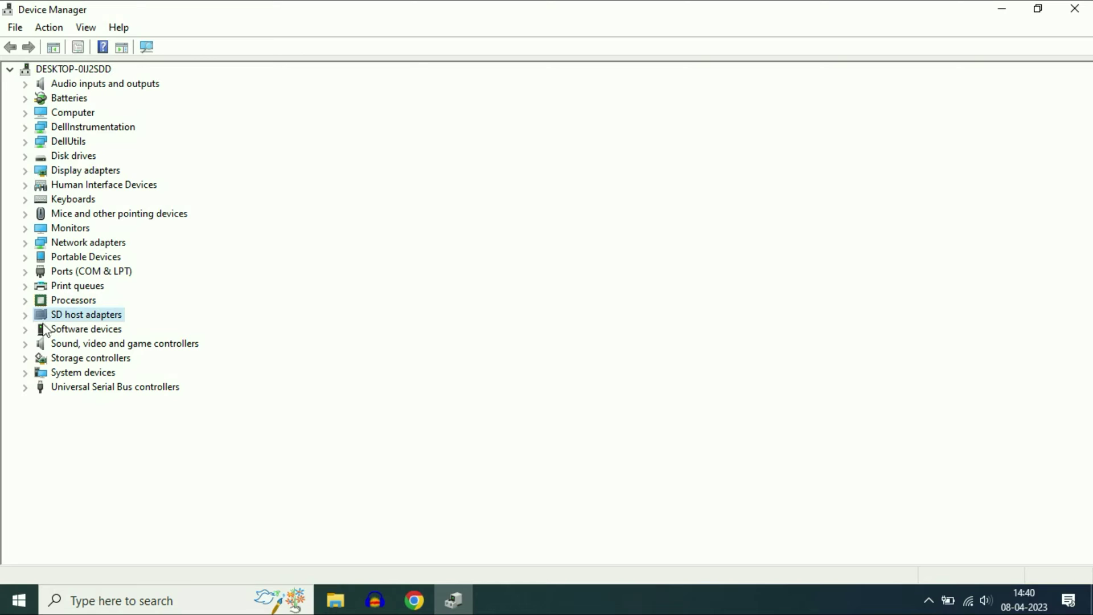
left_click(26, 314)
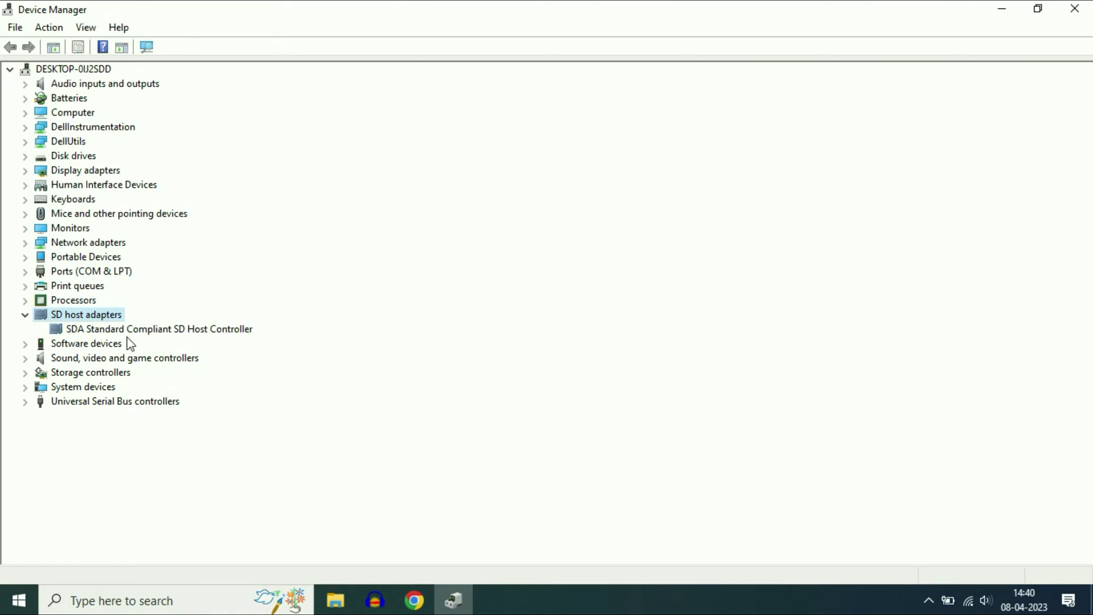
left_click(127, 331)
left_click(87, 315)
left_click(109, 329)
- Update the SD host controller's driver via automatic search; Windows reports the best driver is already installed
right_click(109, 331)
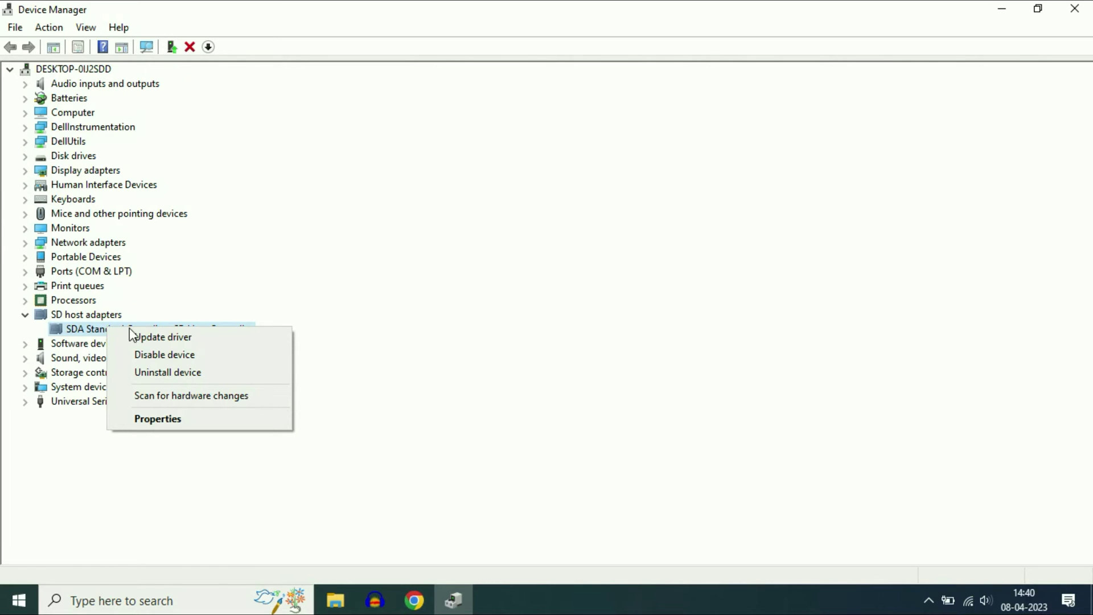
left_click(175, 339)
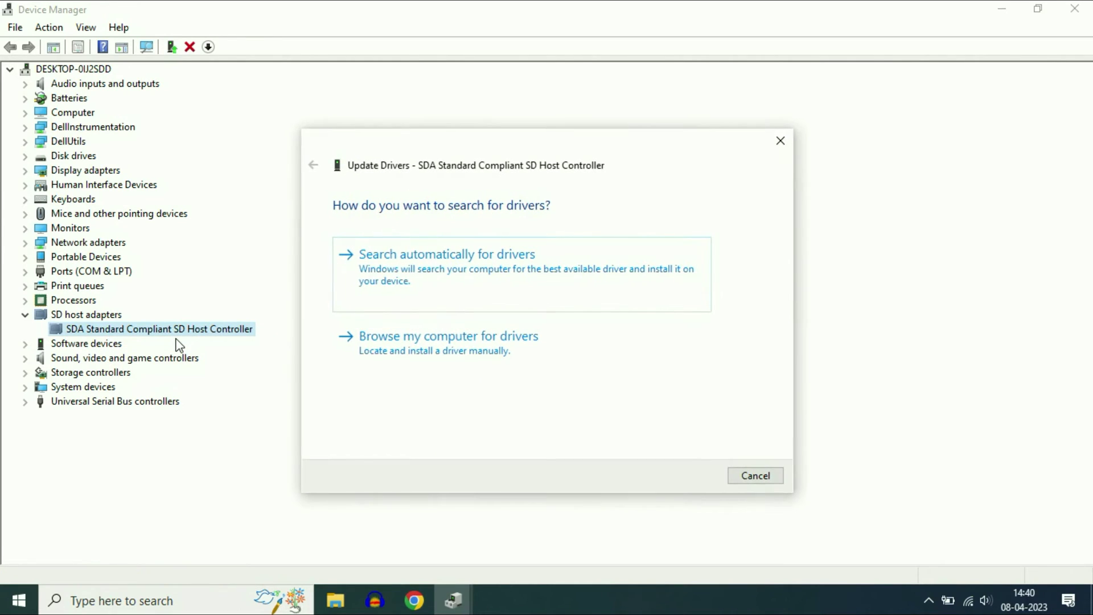
left_click(443, 276)
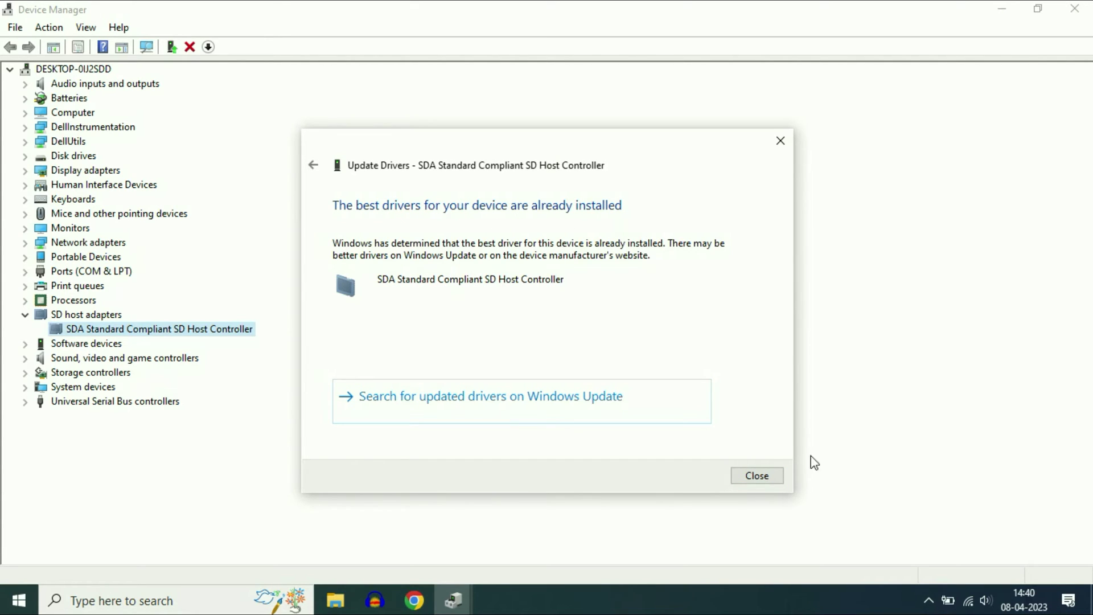
left_click(756, 476)
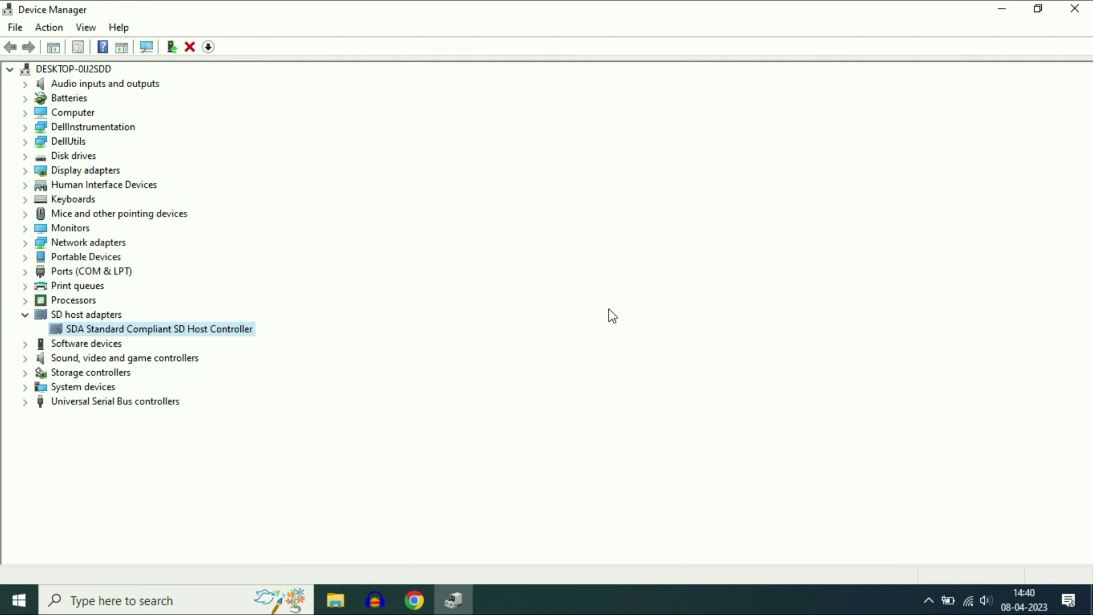
- Uninstall the SD host controller device, confirm the removal, and close Device Manager
right_click(121, 334)
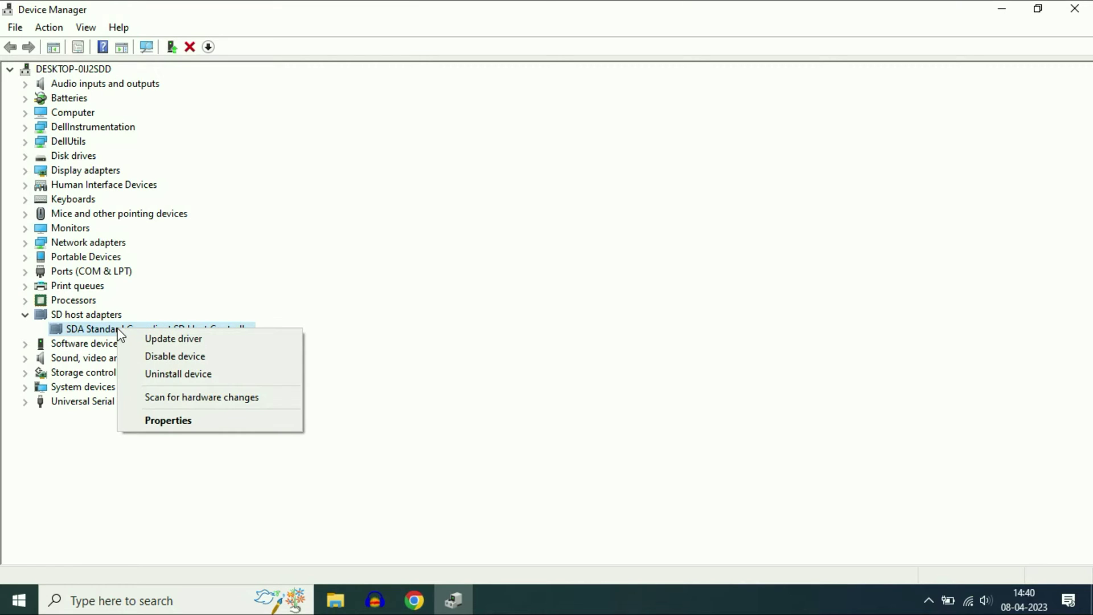
left_click(193, 376)
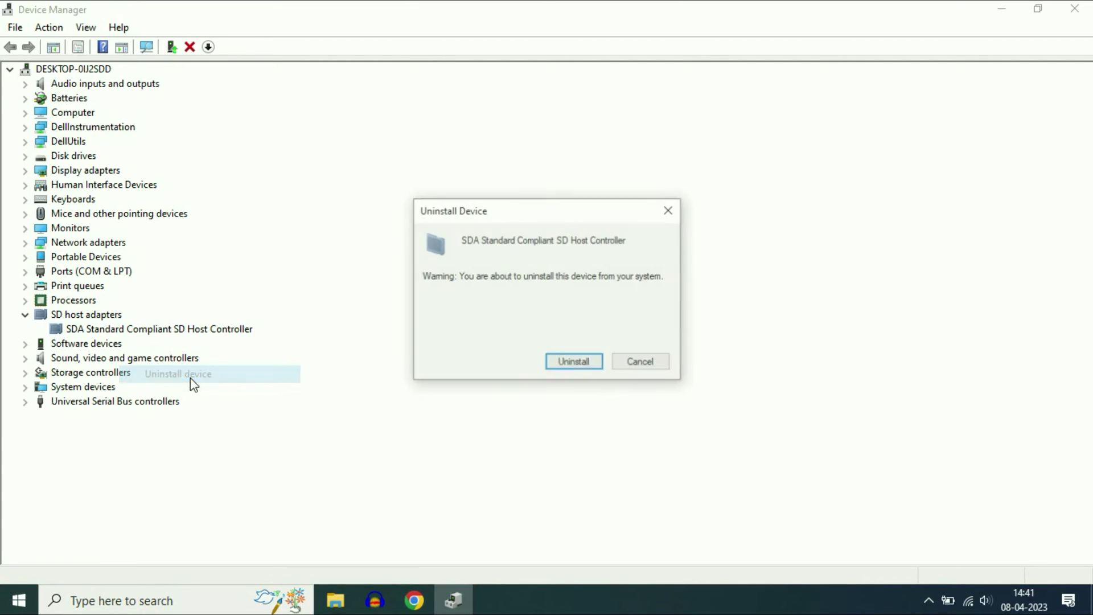
left_click(570, 364)
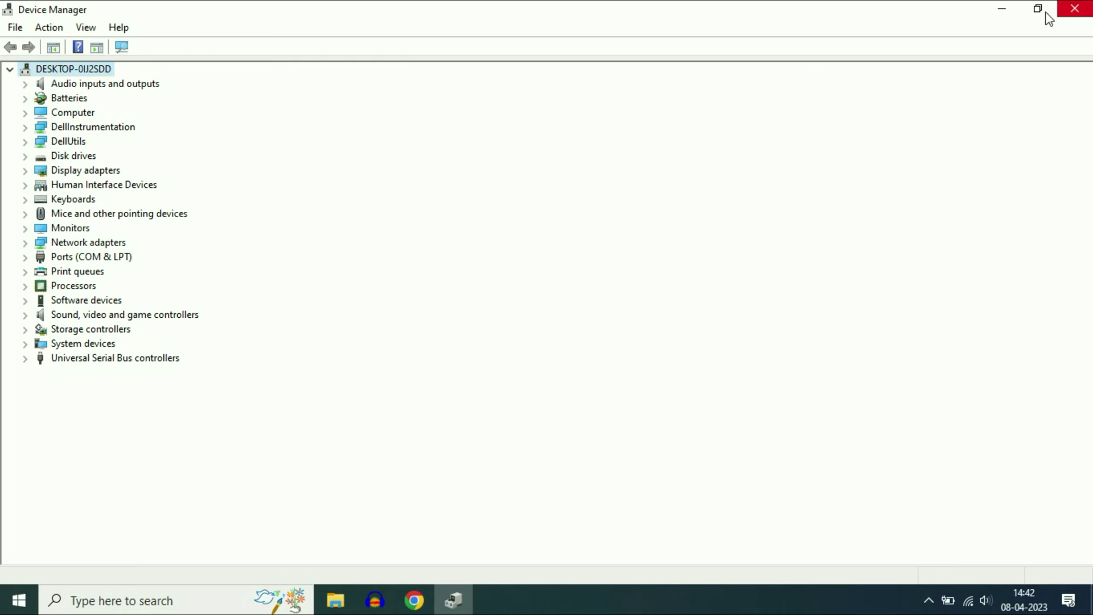
left_click(1074, 10)
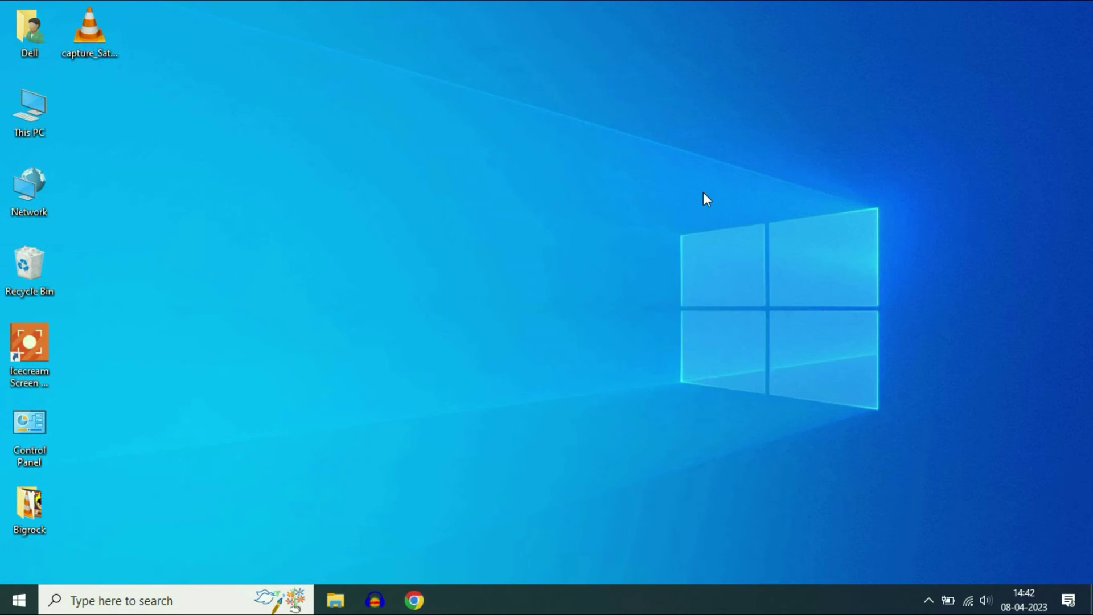
- Search Google for 'dell driver download', briefly try 'hp driver download', and return to the Dell results
left_click(414, 601)
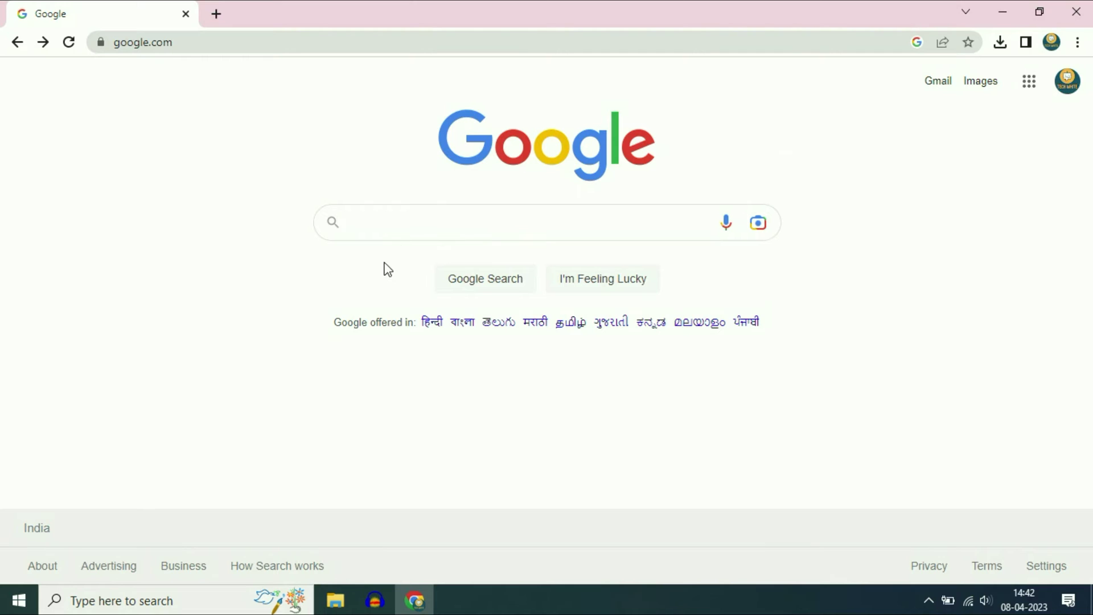
left_click(407, 220)
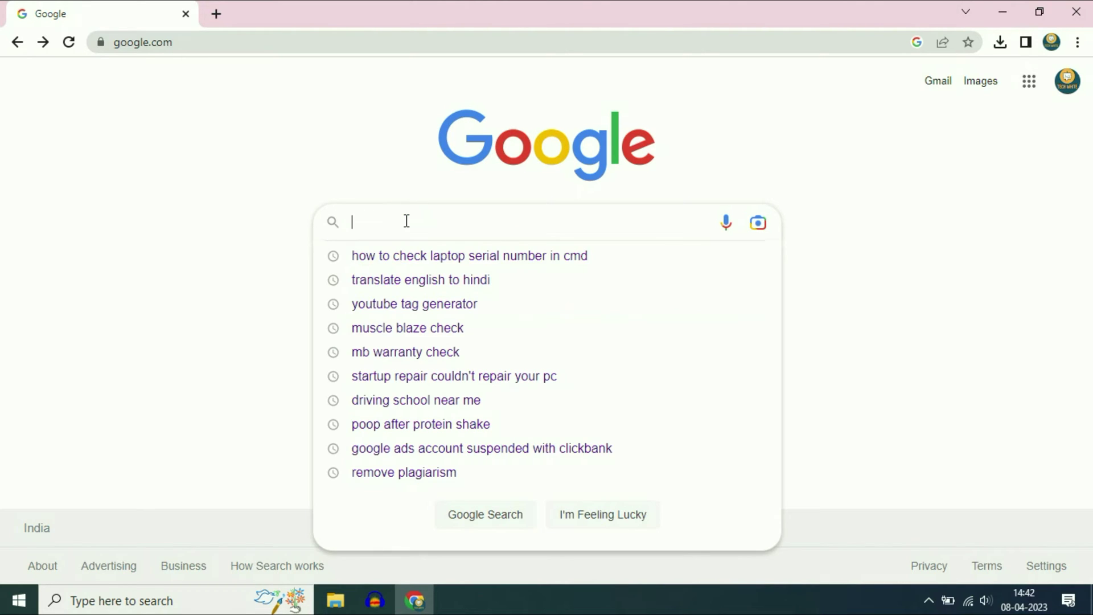
type("dell")
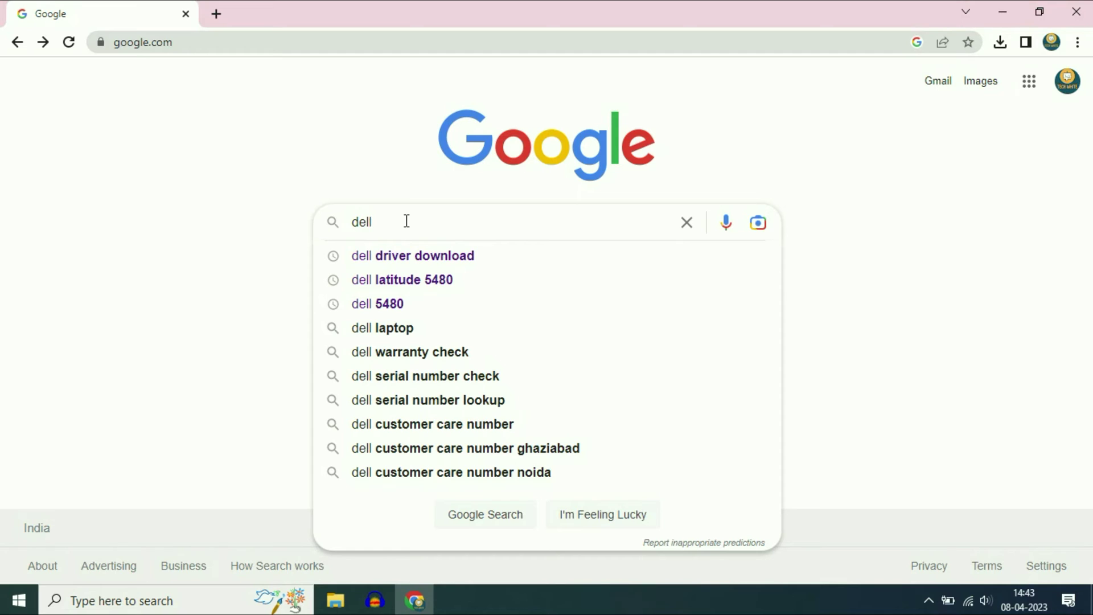
left_click(401, 256)
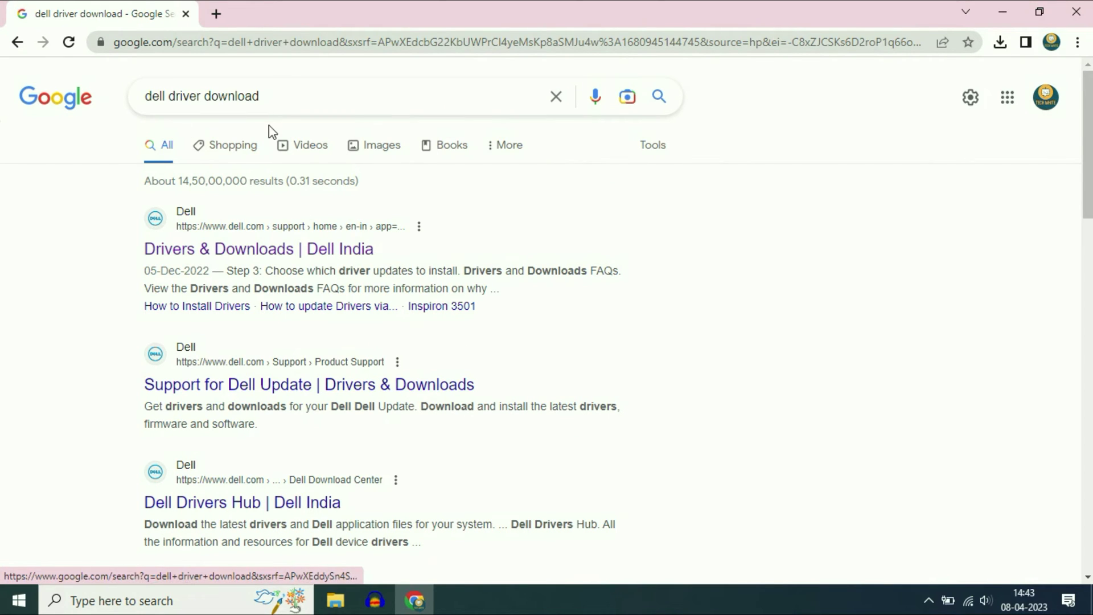
left_click_drag(165, 96, 128, 96)
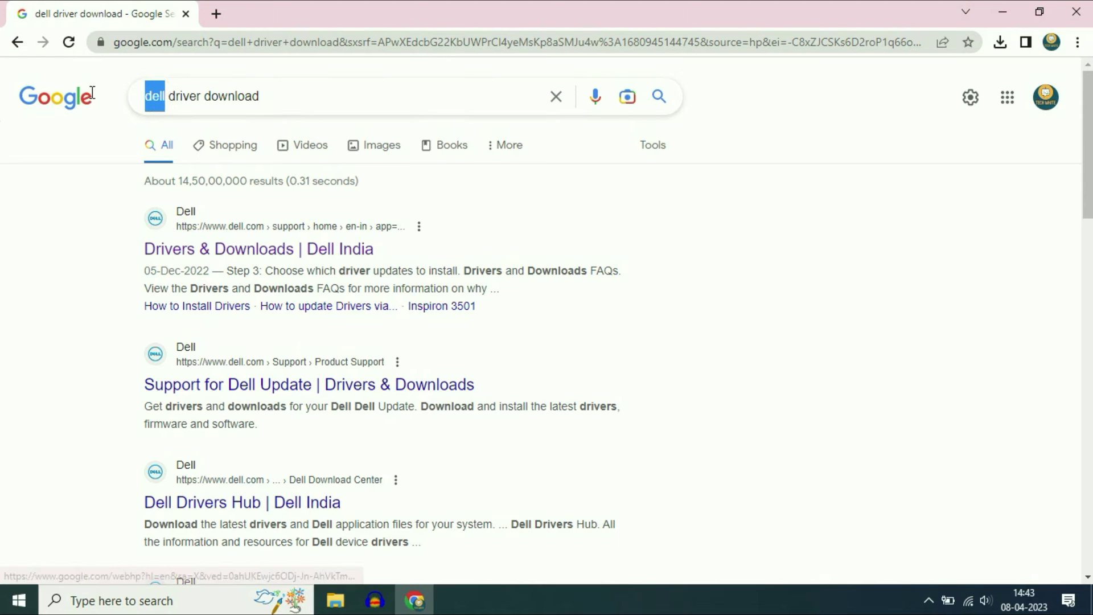
type("hp")
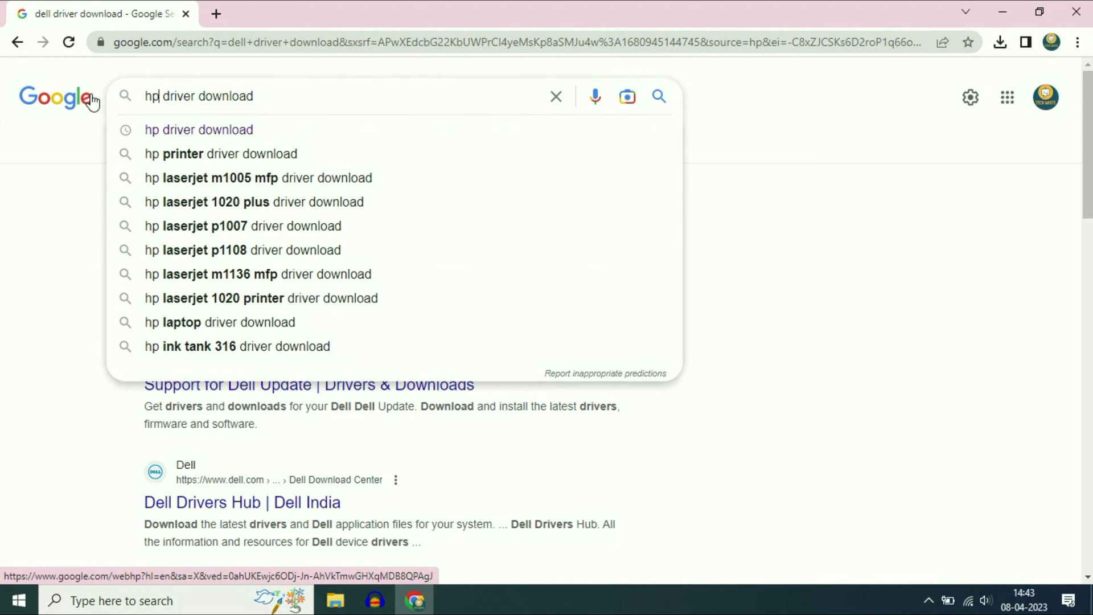
key("Return")
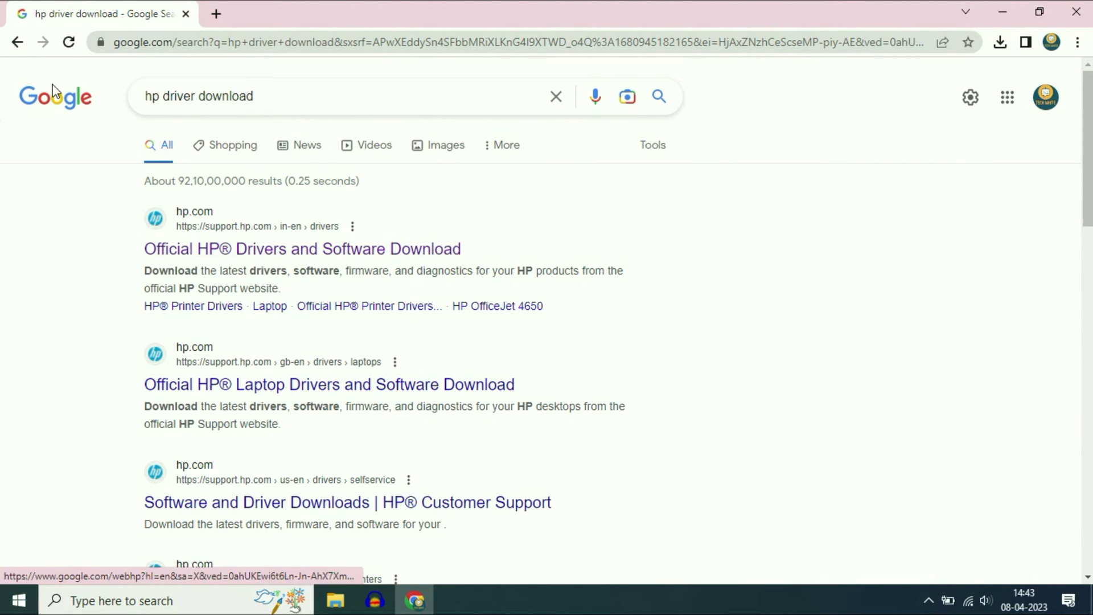
left_click(18, 41)
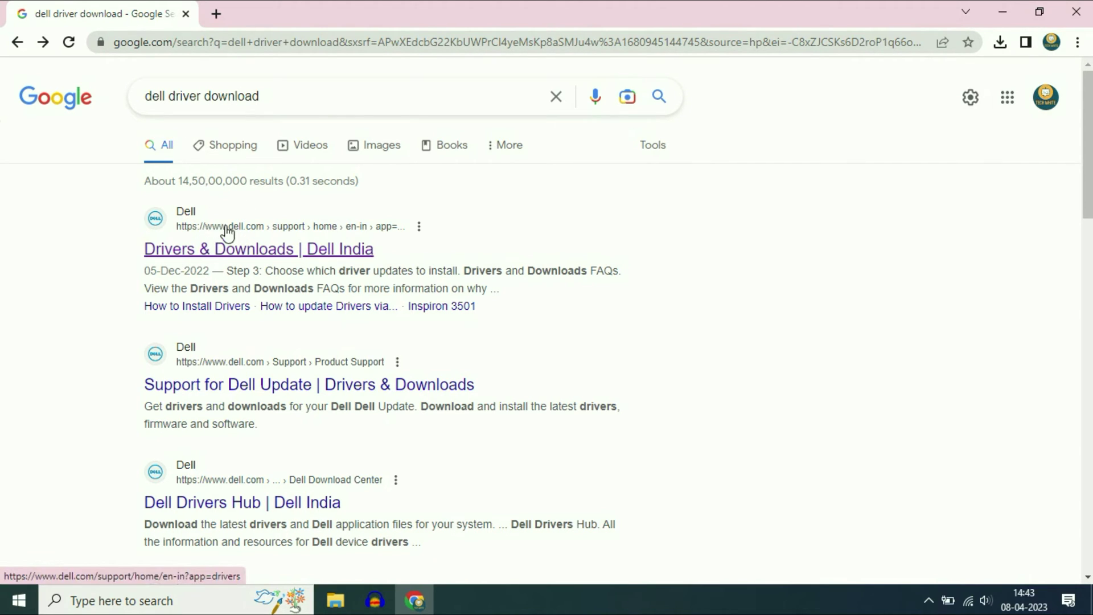
- Open Dell Drivers & Downloads and reach the manual driver search for the Latitude E5430 on Windows 10 64-bit
left_click(216, 249)
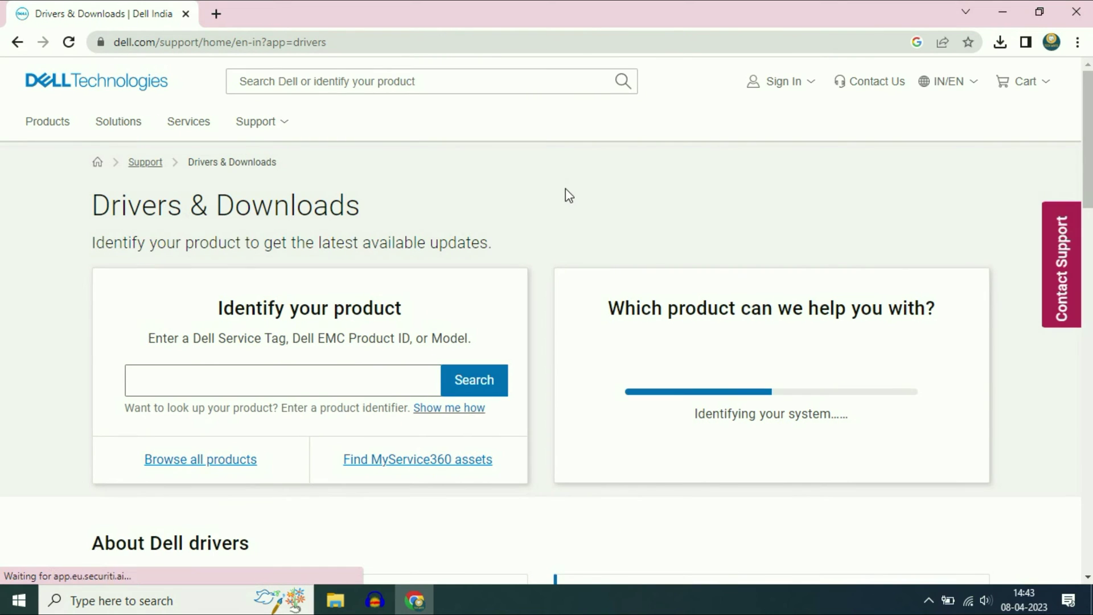
scroll(566, 189, "down", 1)
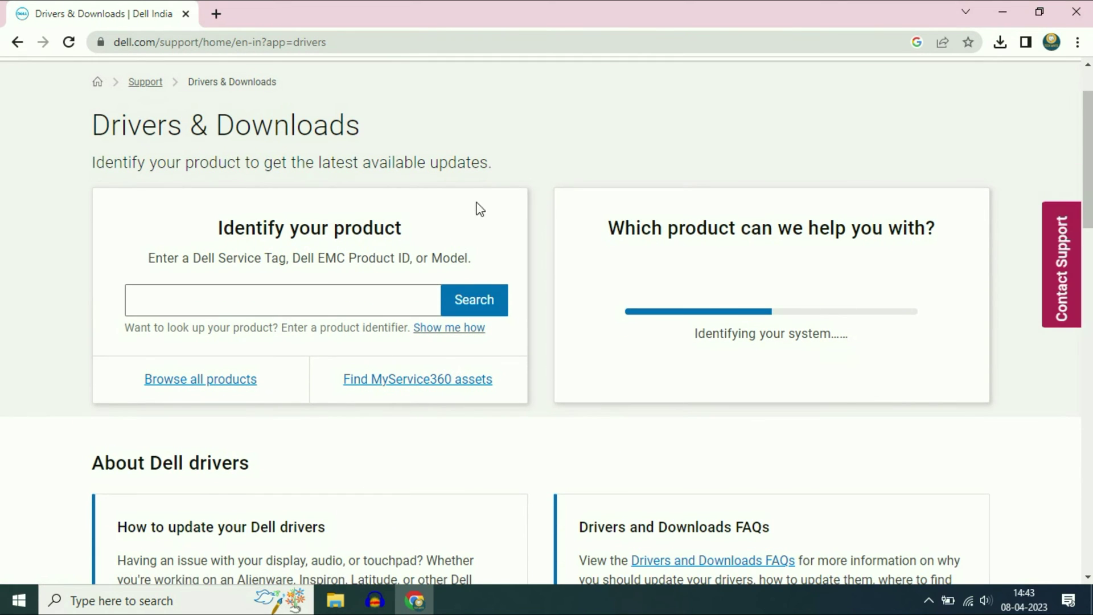
left_click(271, 320)
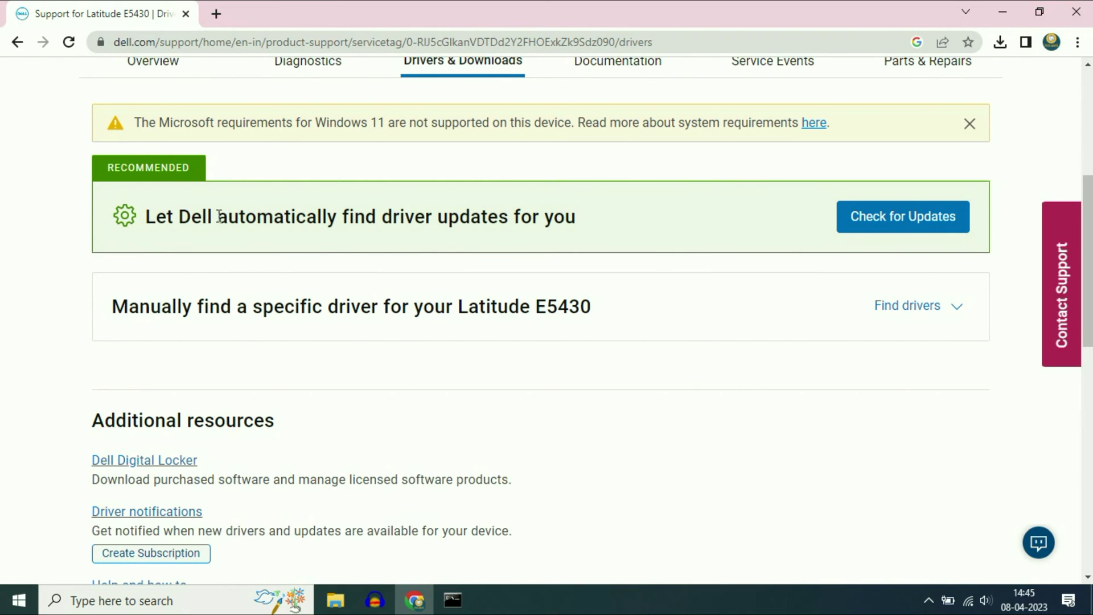
mouse_move(218, 217)
left_mouse_down()
mouse_move(530, 216)
mouse_move(220, 229)
left_mouse_up()
left_click(540, 218)
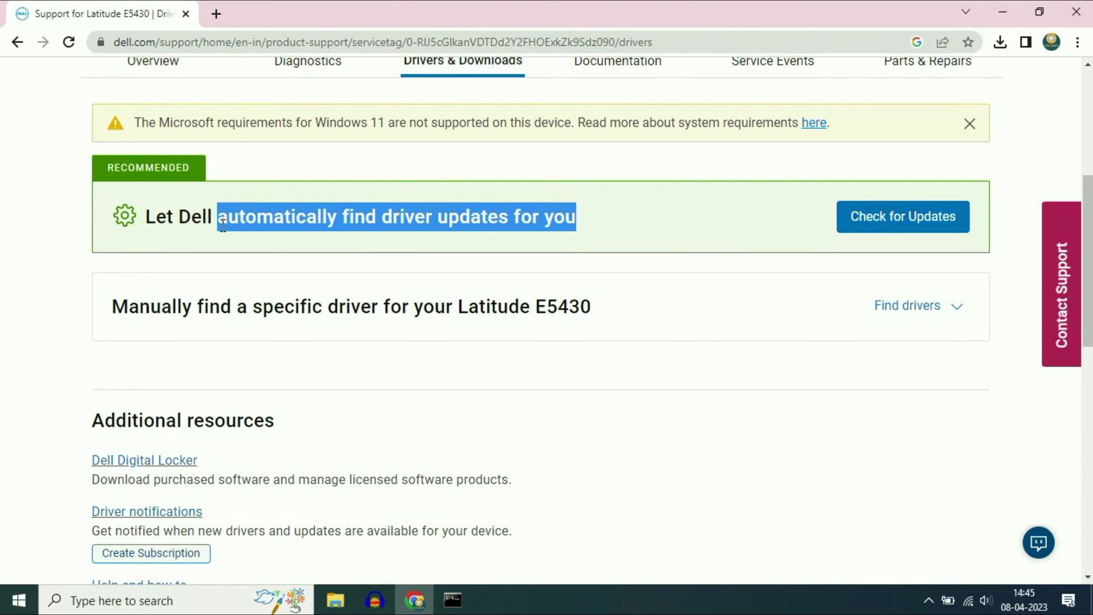
left_click(308, 260)
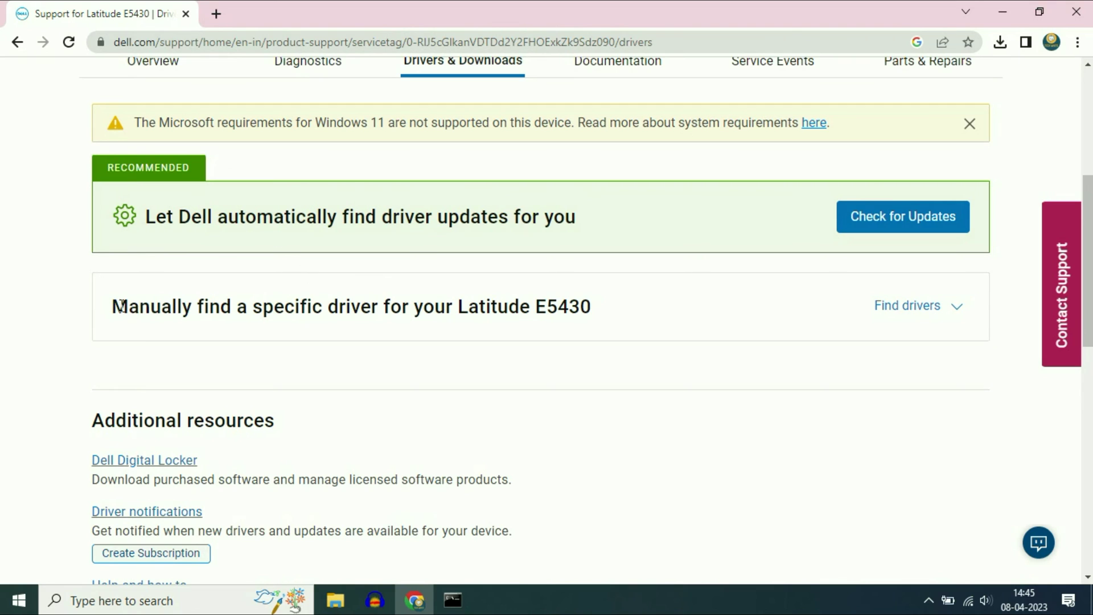
left_click_drag(113, 306, 243, 312)
left_click(281, 307)
- Show all drivers for this device and tick the O2Micro OZ77CR6 Smartcard Driver in Storage Controller
left_click(956, 305)
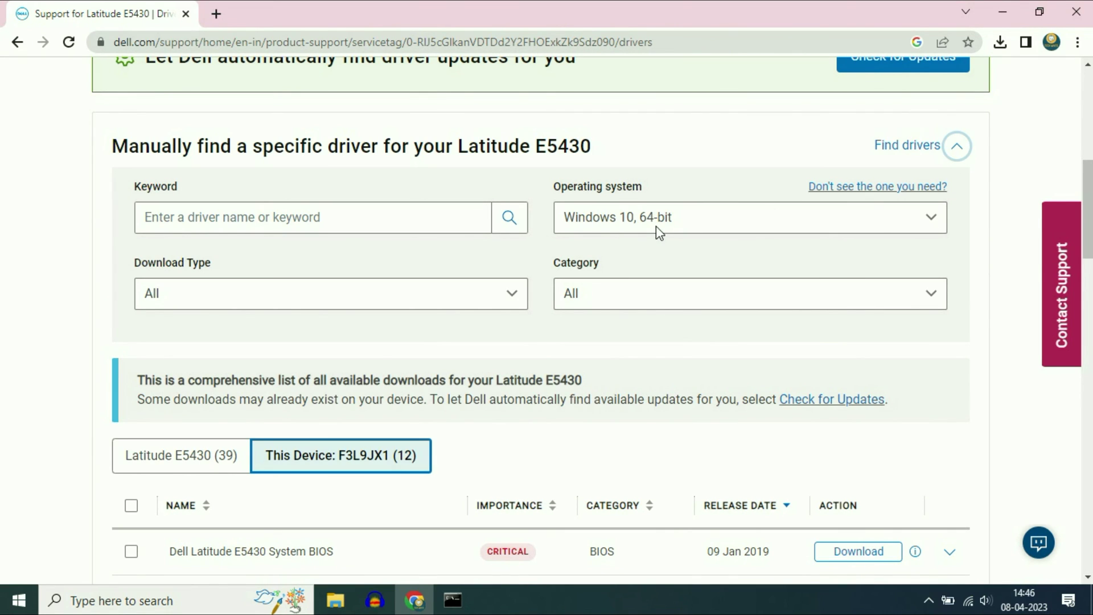
scroll(656, 226, "down", 3)
left_click(205, 214)
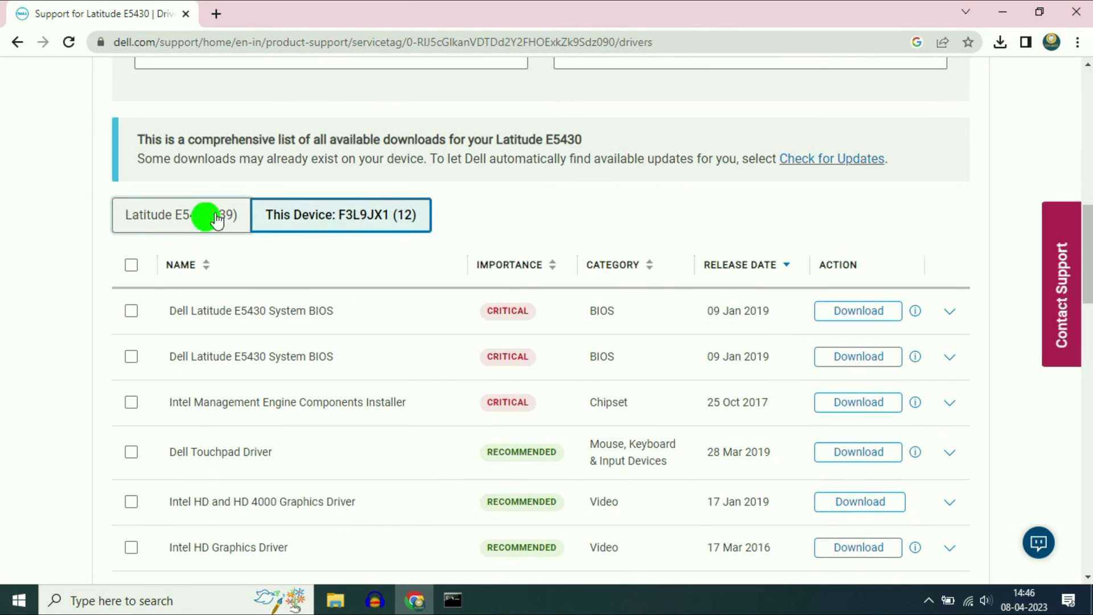
left_click(355, 220)
scroll(349, 315, "down", 2)
scroll(348, 315, "down", 1)
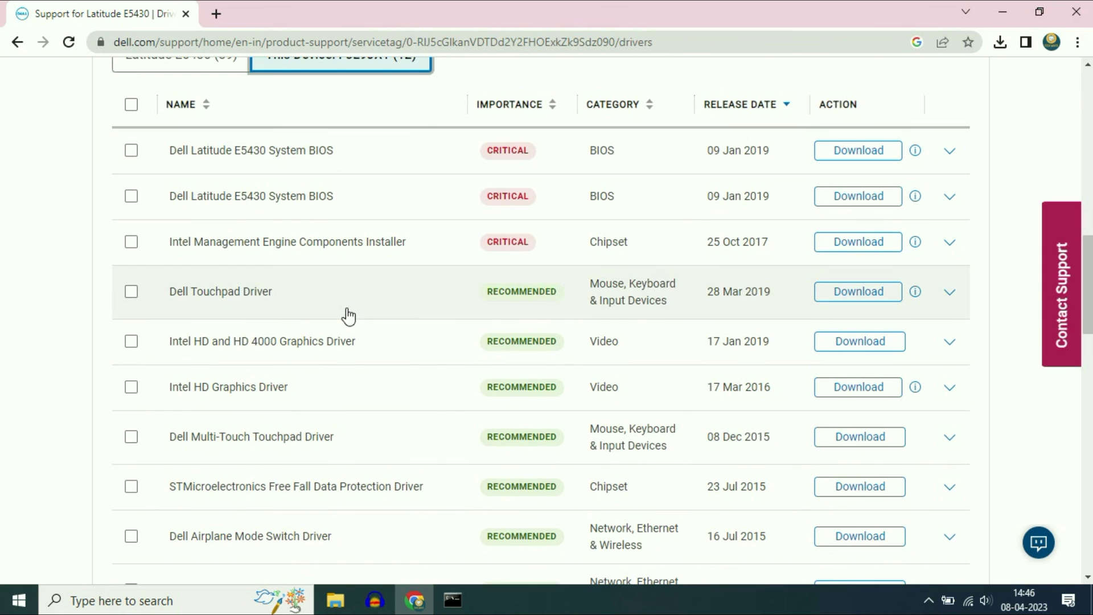
scroll(348, 315, "down", 1)
scroll(349, 315, "down", 2)
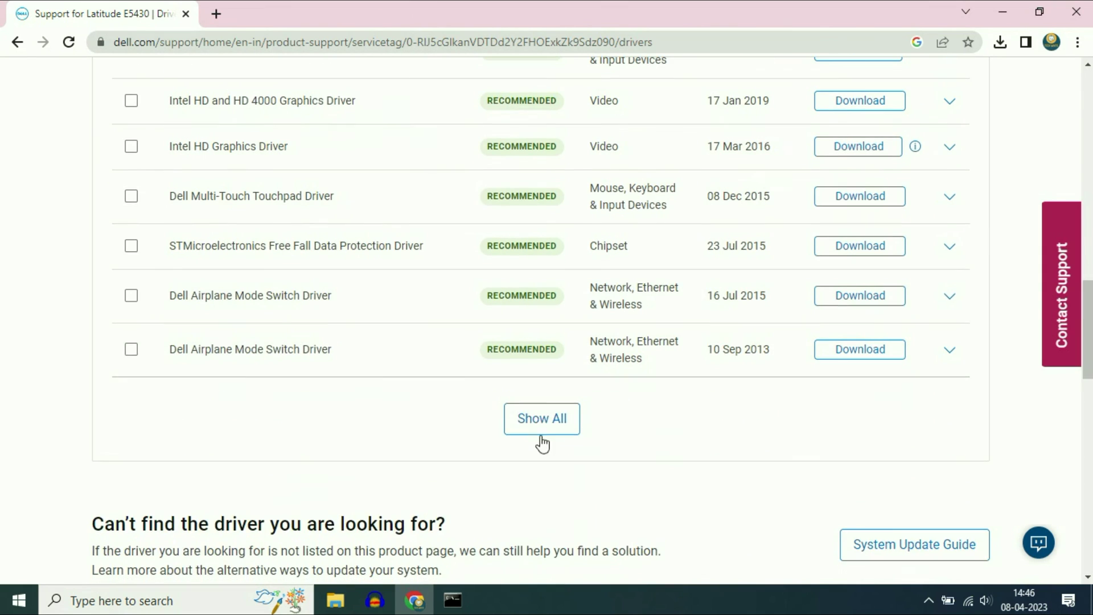
left_click(538, 420)
scroll(376, 255, "up", 3)
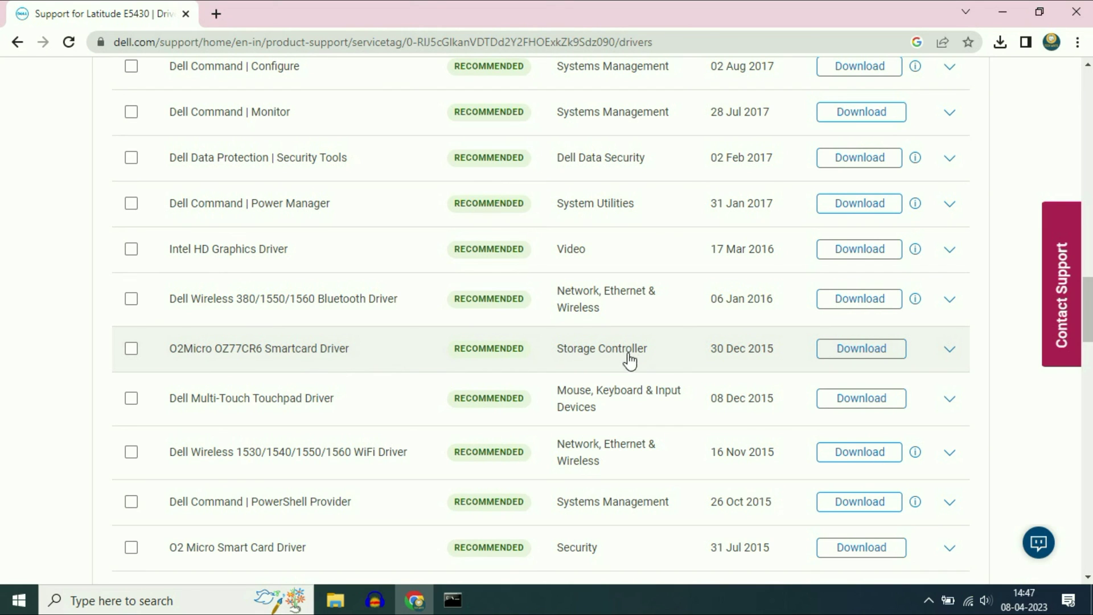
left_click(130, 349)
- Download and run the O2Micro driver installer to completion, then minimize Chrome to the desktop
left_click(861, 349)
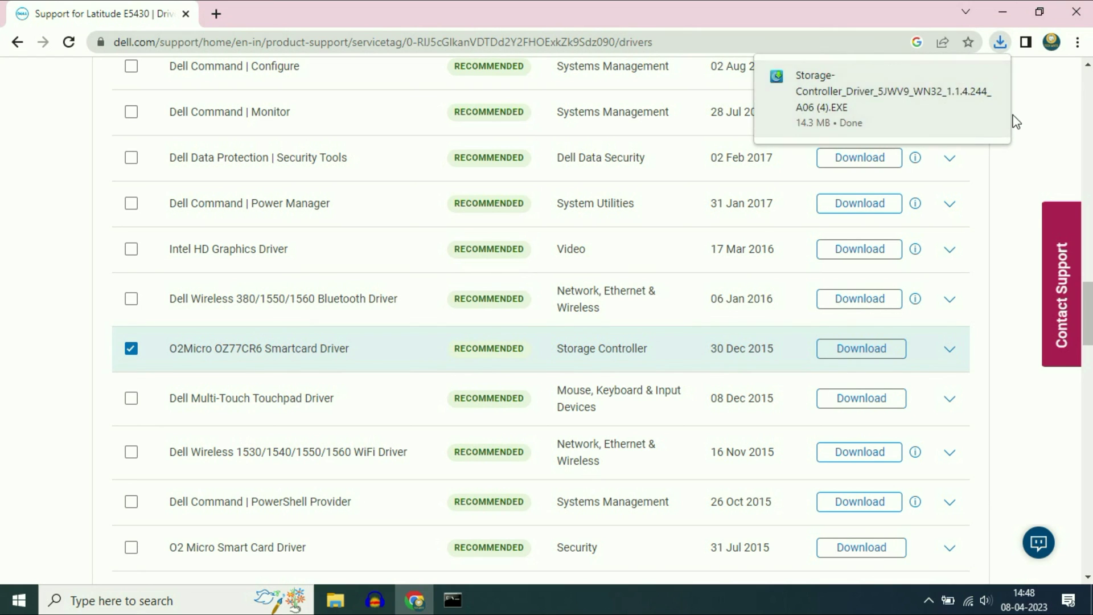
left_click(840, 103)
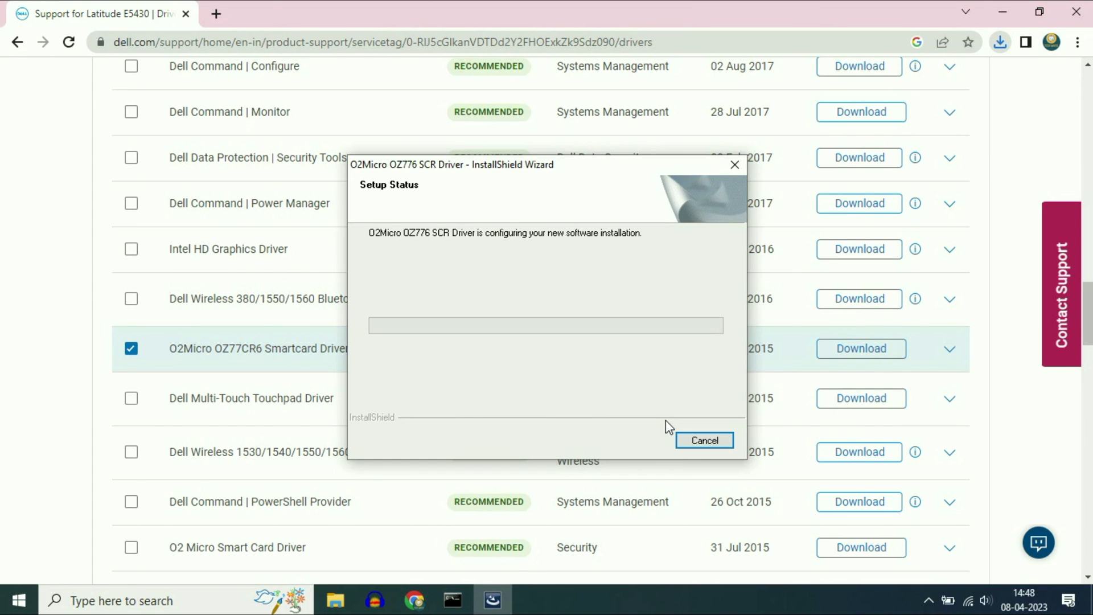
left_click(683, 335)
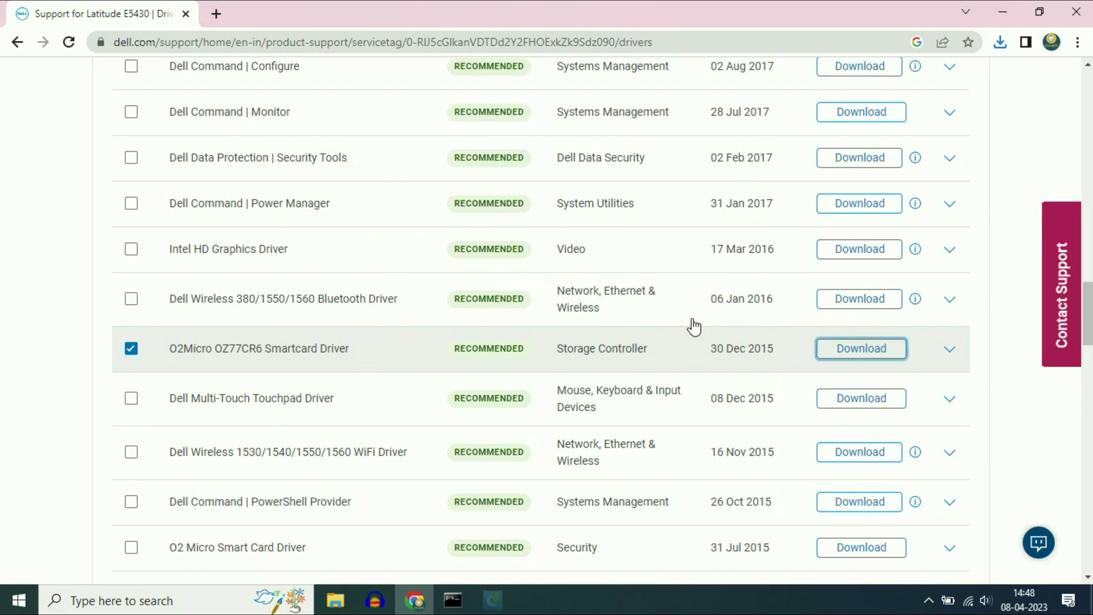
left_click(1003, 11)
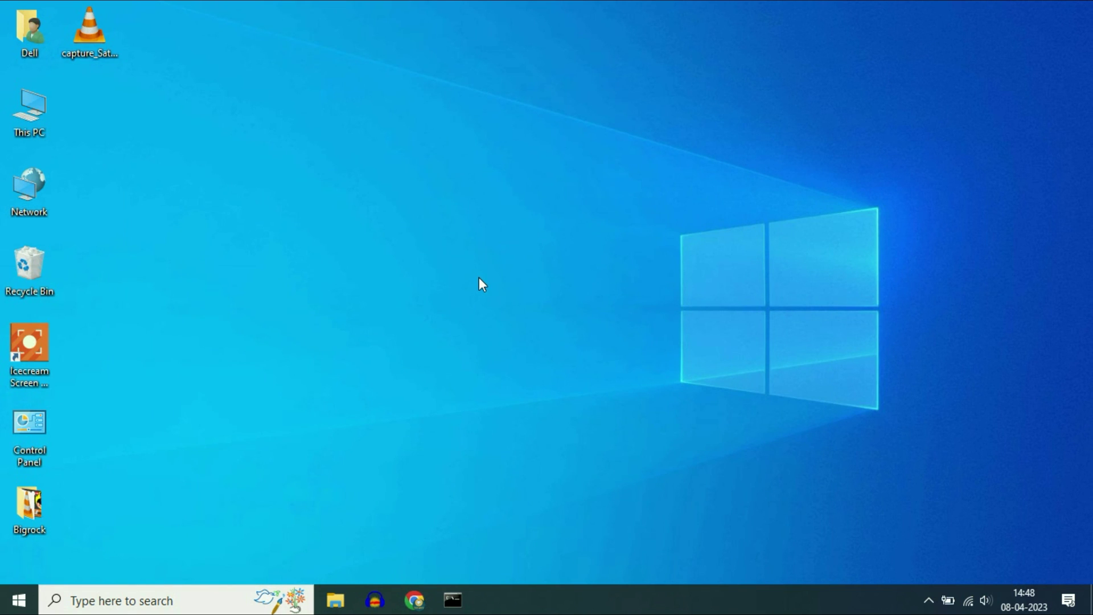